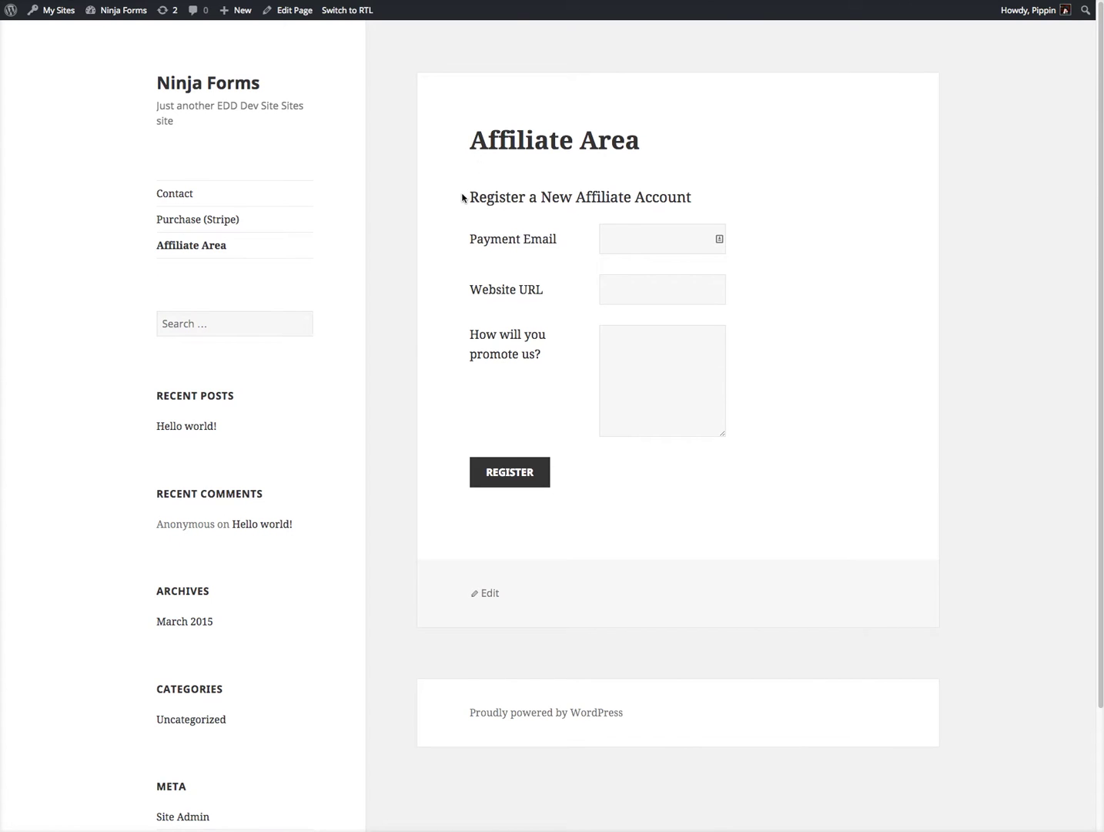
# Demonstrate the default form's Payment Email and 'How will you promote us' fields.
pyautogui.click(618, 241)
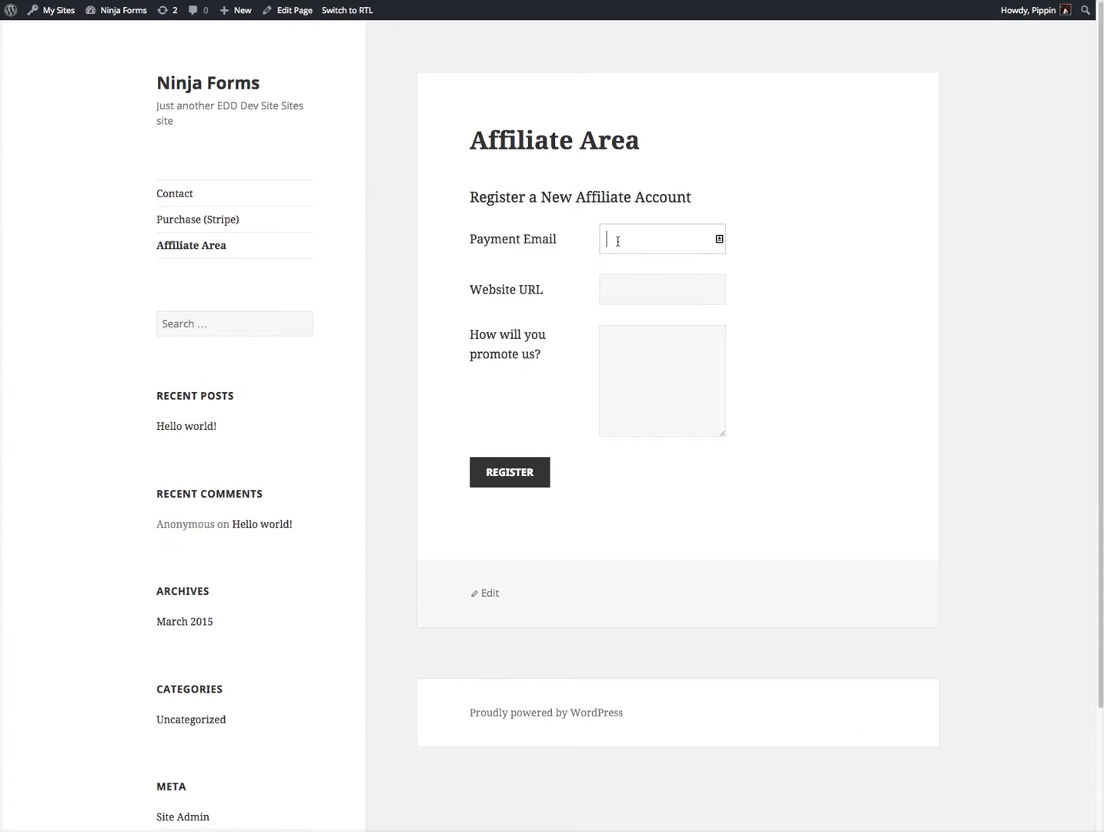
pyautogui.click(671, 240)
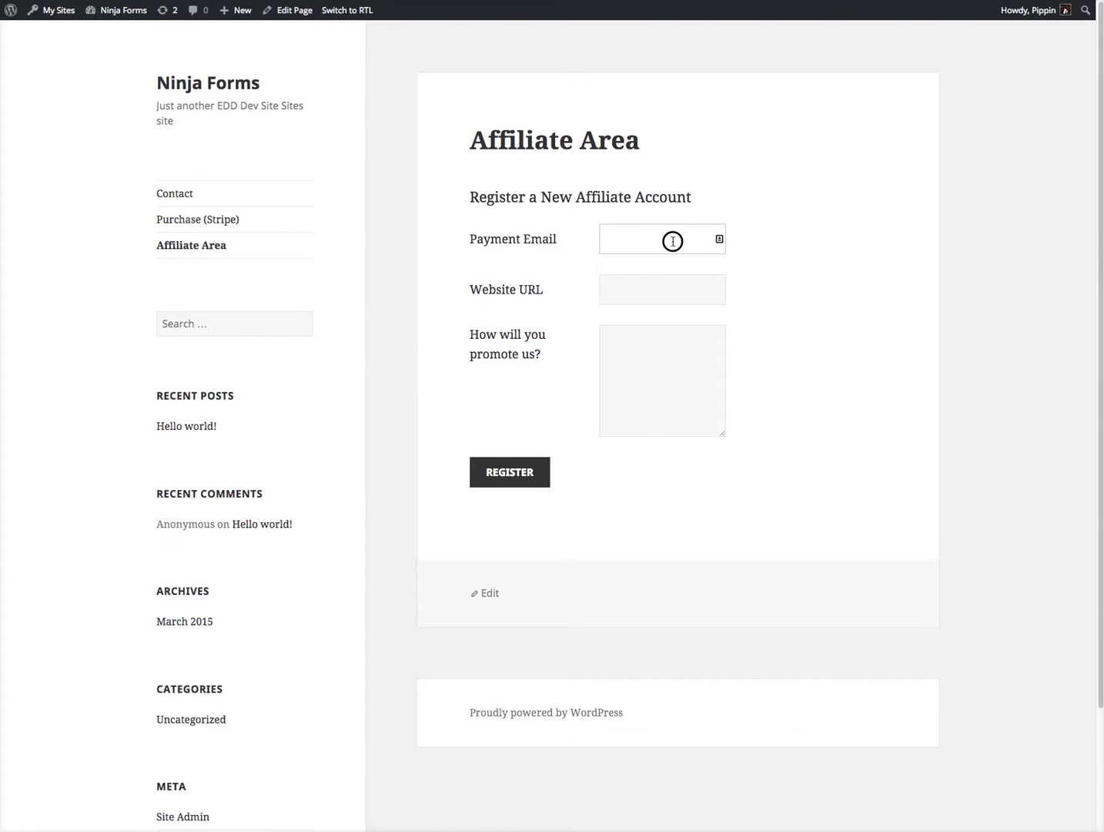
pyautogui.click(788, 204)
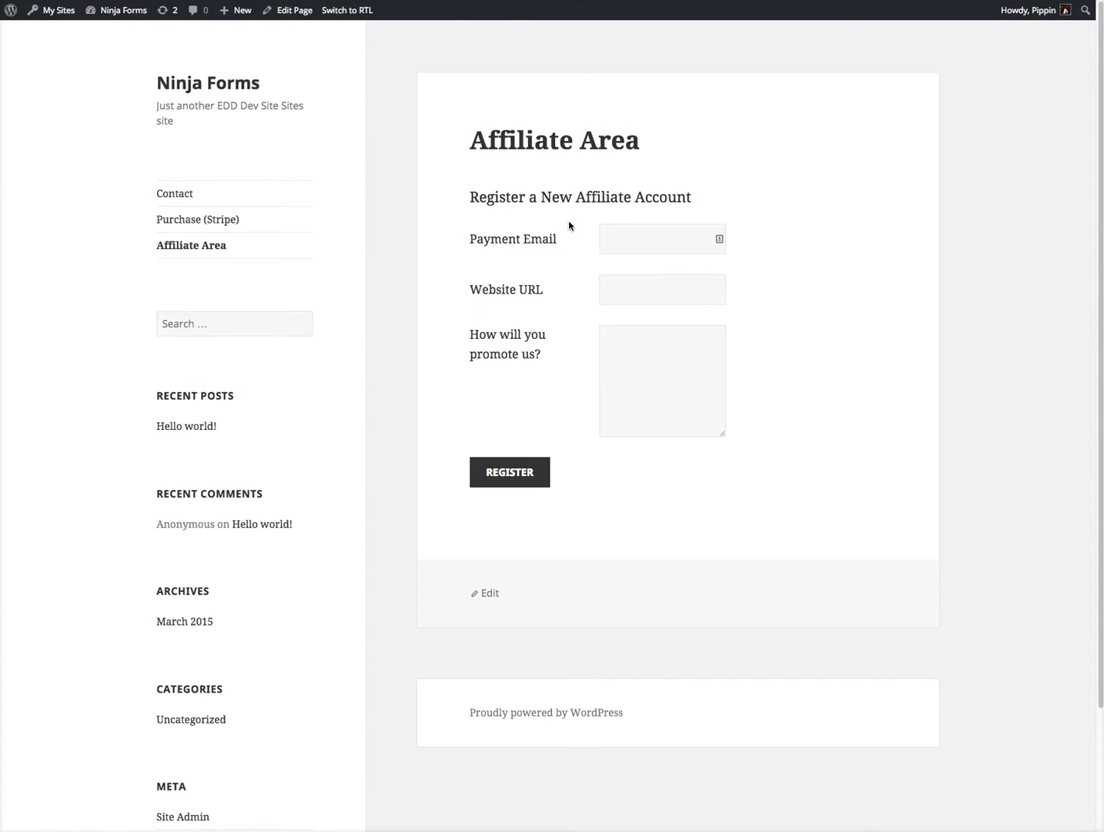
pyautogui.click(654, 344)
pyautogui.click(786, 296)
# Go to the Ninja Forms All Forms list showing Contact Form and Purchase Form.
pyautogui.click(768, 313)
pyautogui.click(773, 312)
pyautogui.click(754, 444)
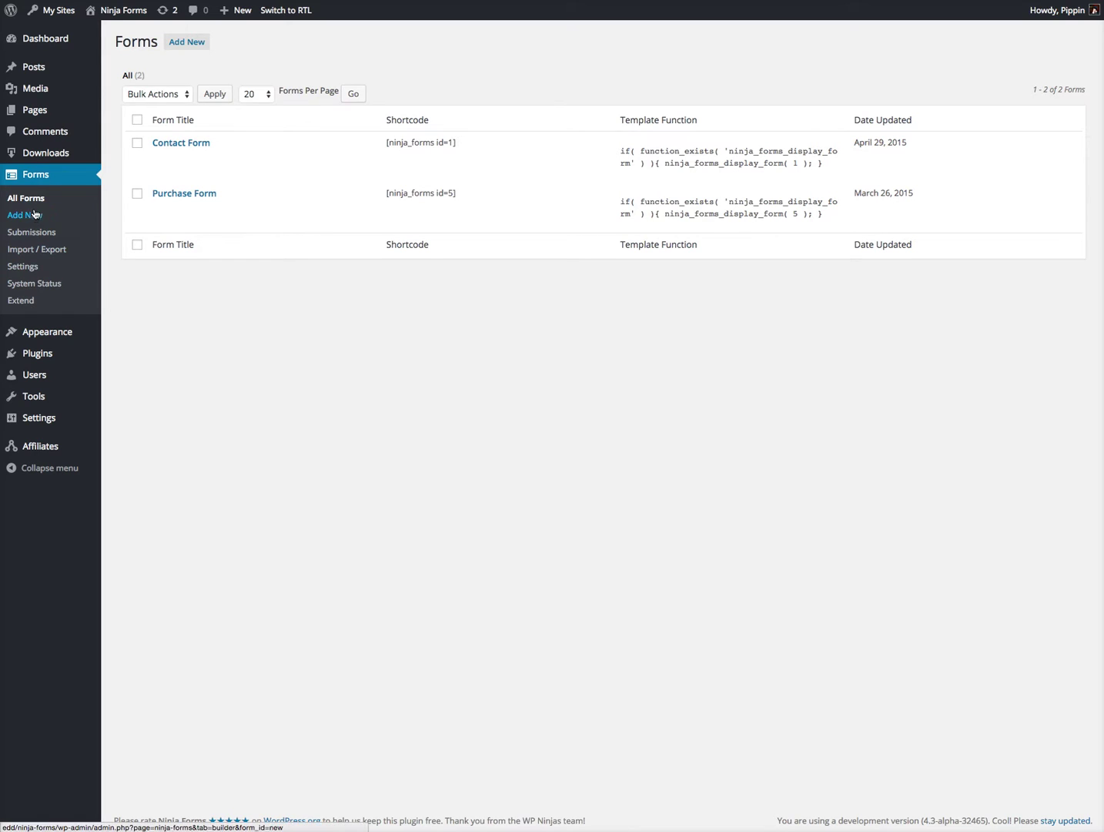
# Start a new form with First Name, Last Name, Address 1, State, Zip and Country fields.
pyautogui.click(33, 217)
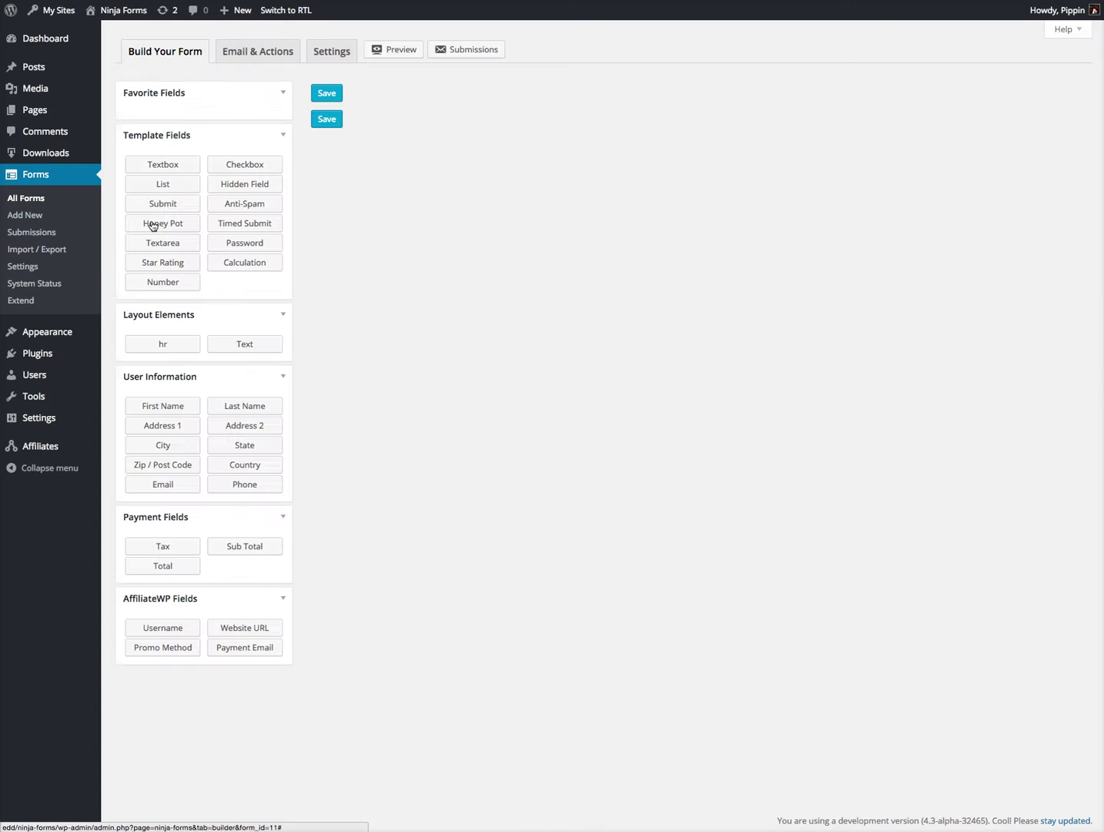
pyautogui.click(168, 409)
pyautogui.click(248, 408)
pyautogui.click(156, 433)
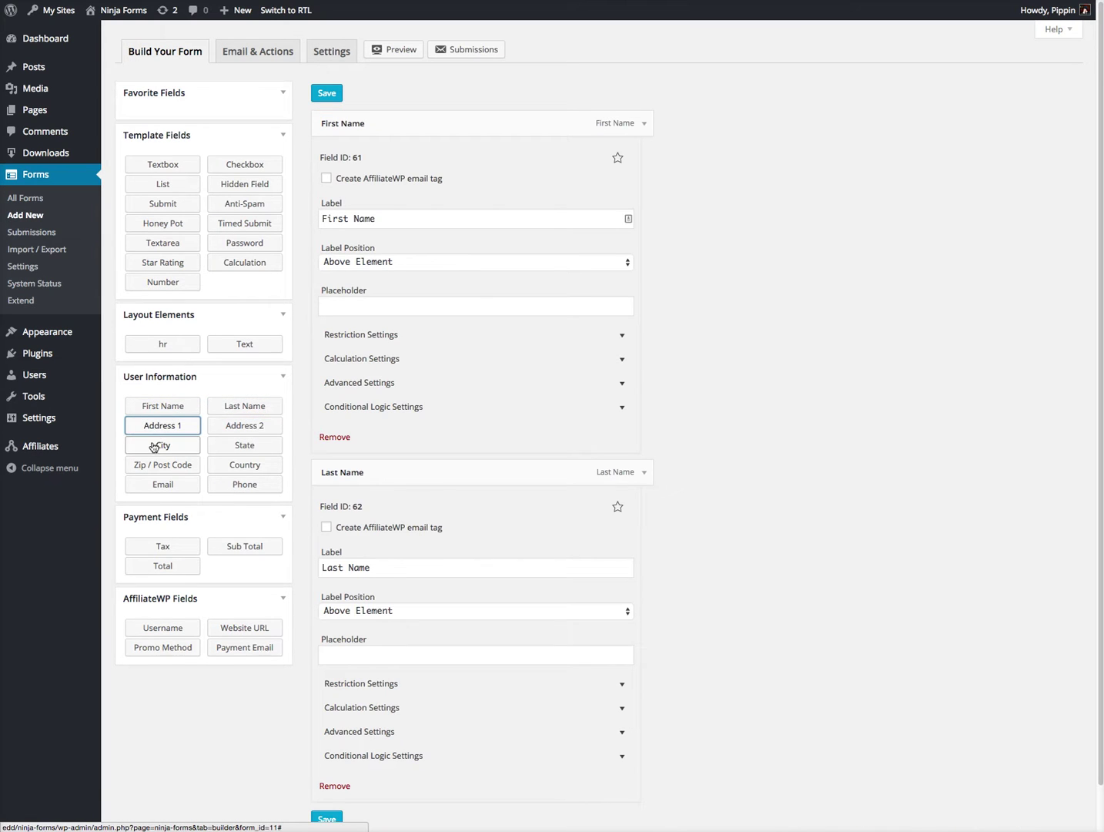
pyautogui.click(245, 445)
pyautogui.click(177, 464)
pyautogui.click(244, 465)
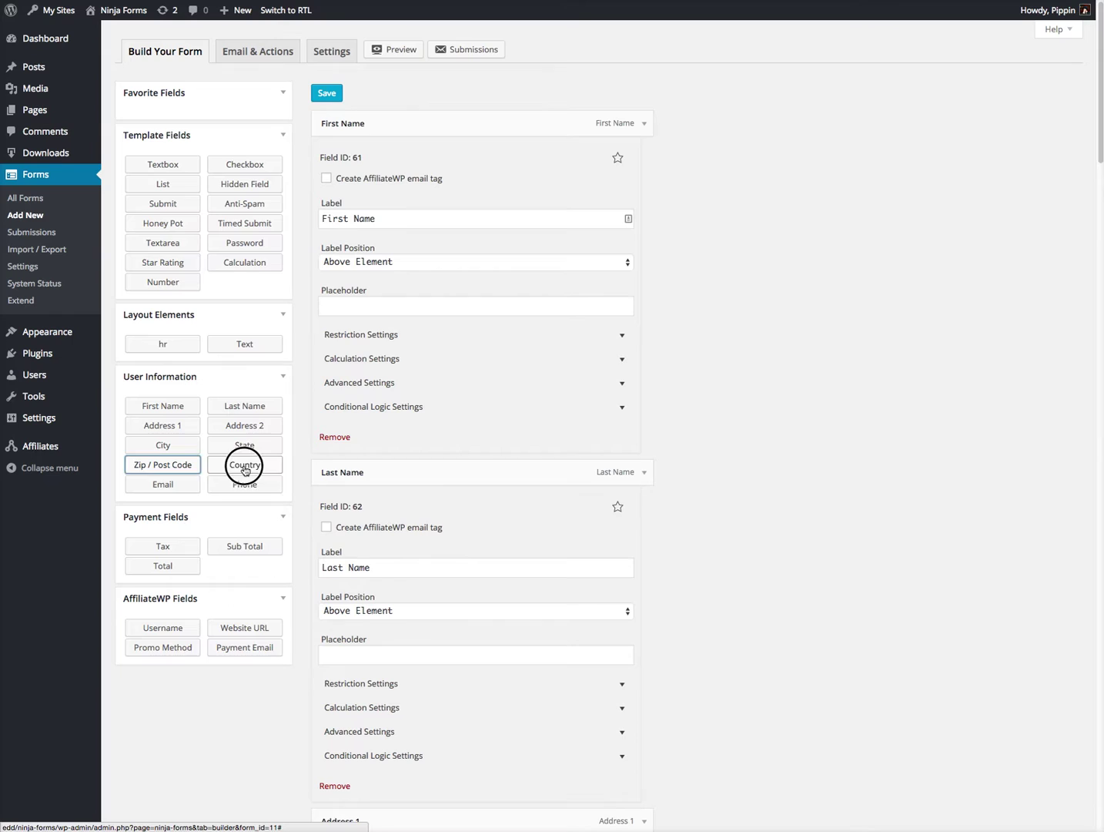
# Add Promotion Method, Website URL, Submit and City fields to the form.
pyautogui.click(166, 648)
pyautogui.click(237, 626)
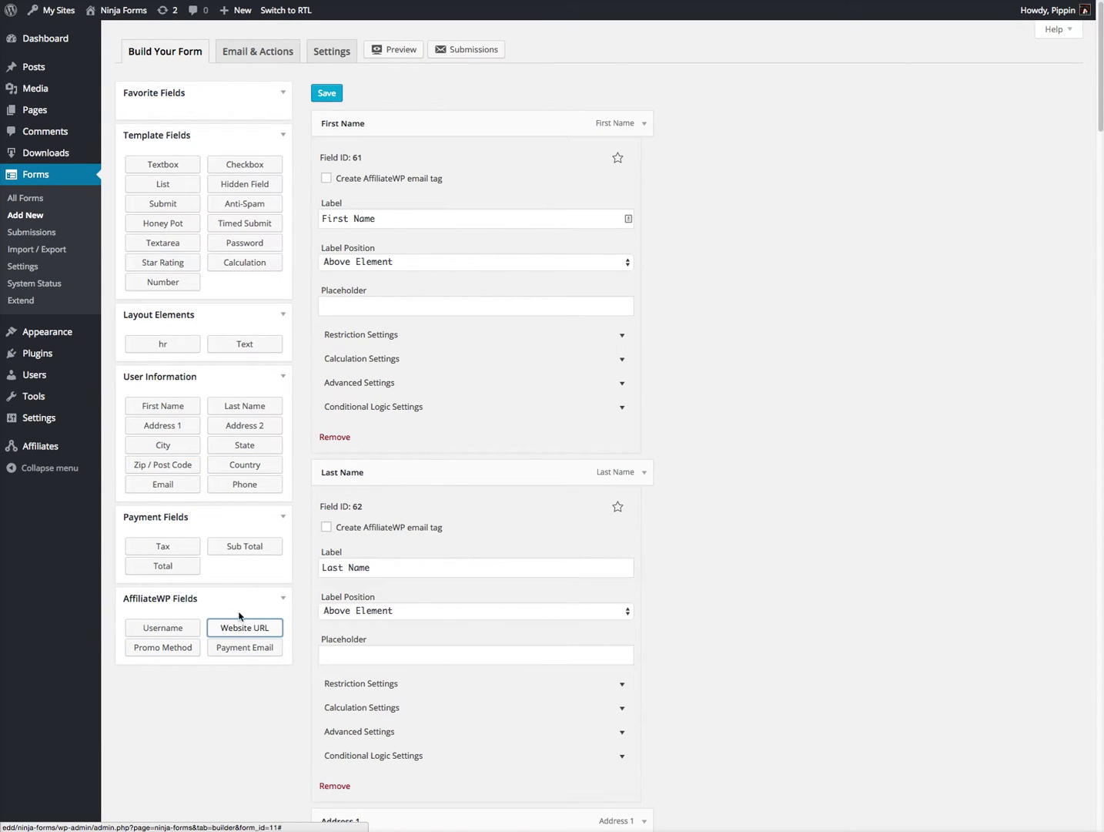
pyautogui.click(183, 205)
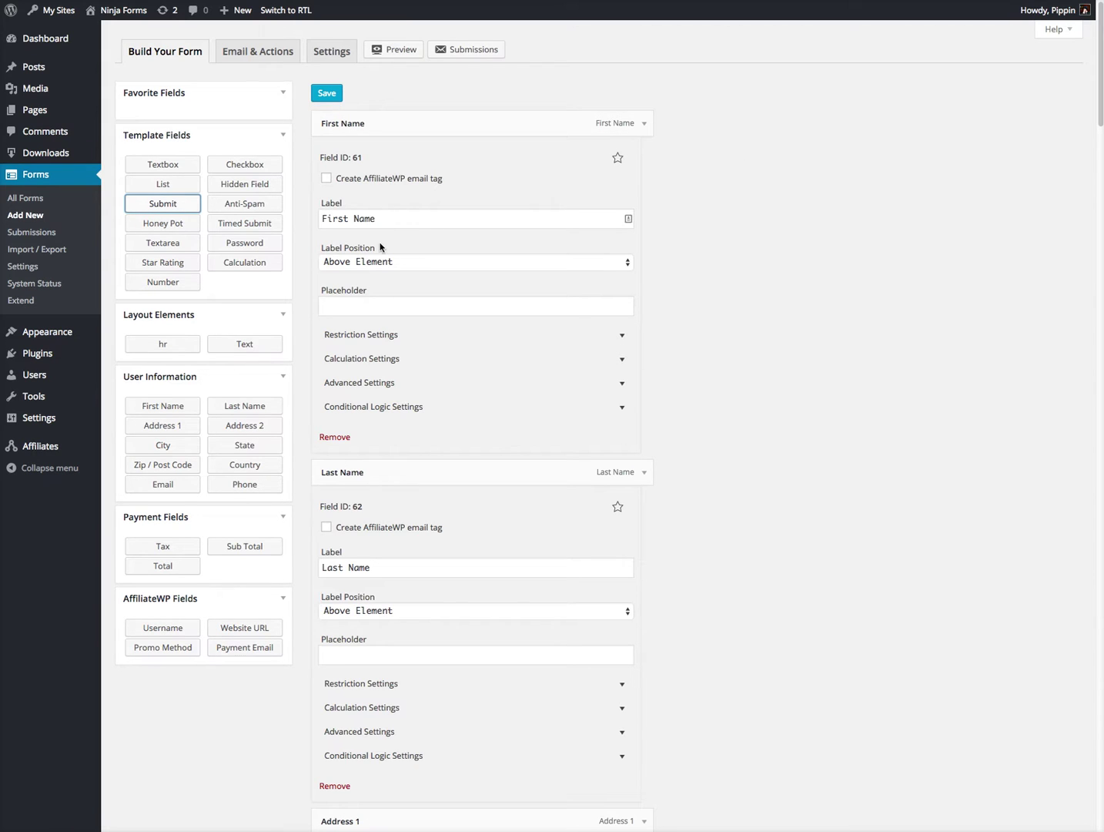
pyautogui.scroll(-1, 377, 244)
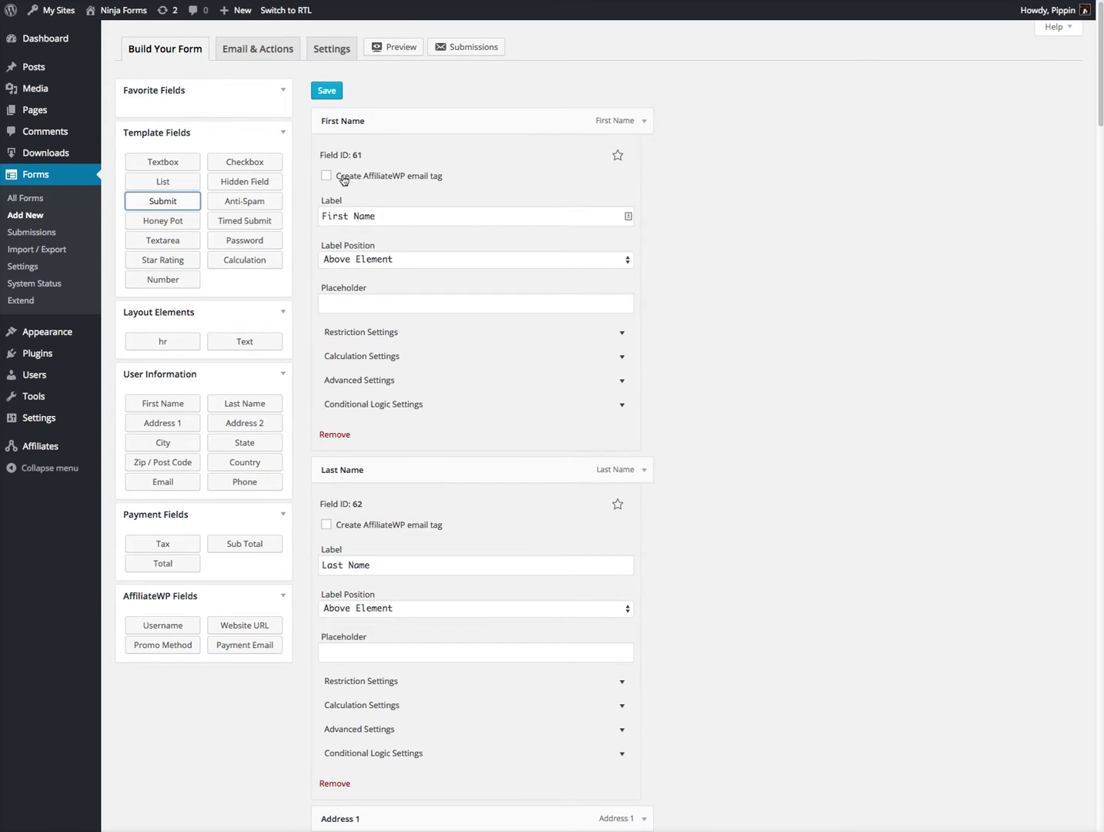
pyautogui.scroll(-2, 393, 180)
pyautogui.scroll(2, 392, 182)
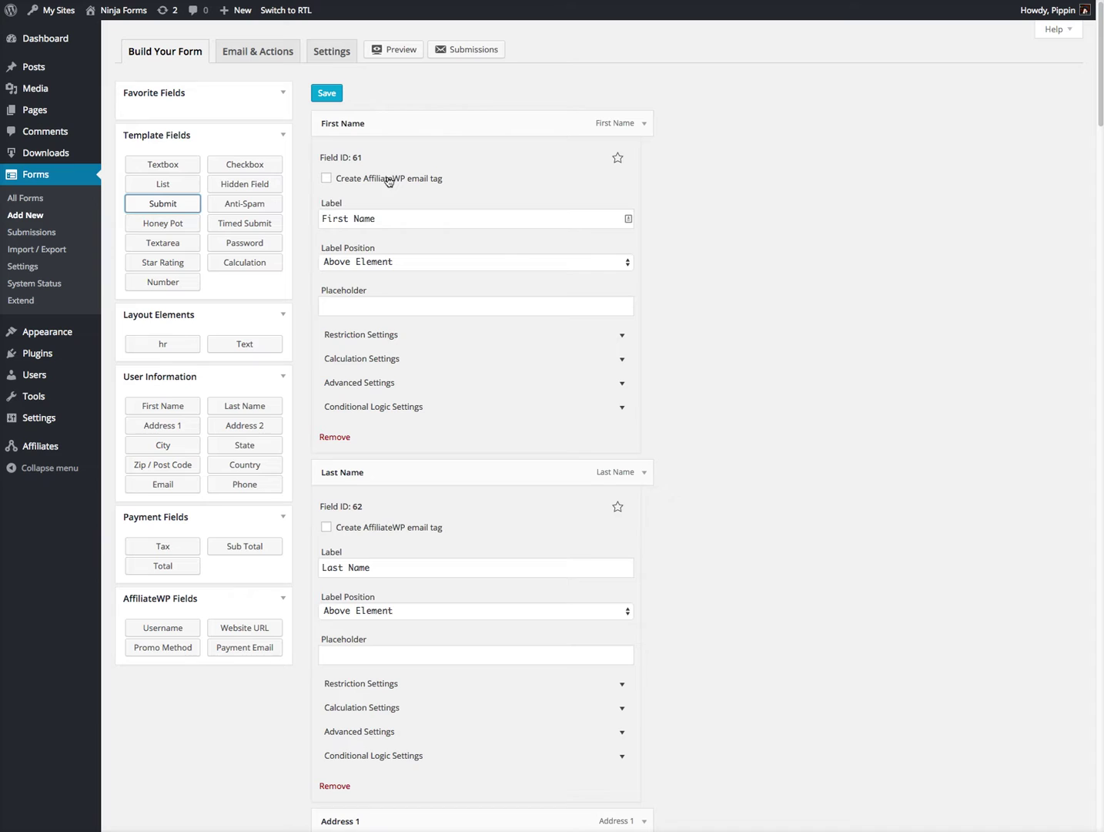
pyautogui.moveTo(37, 451)
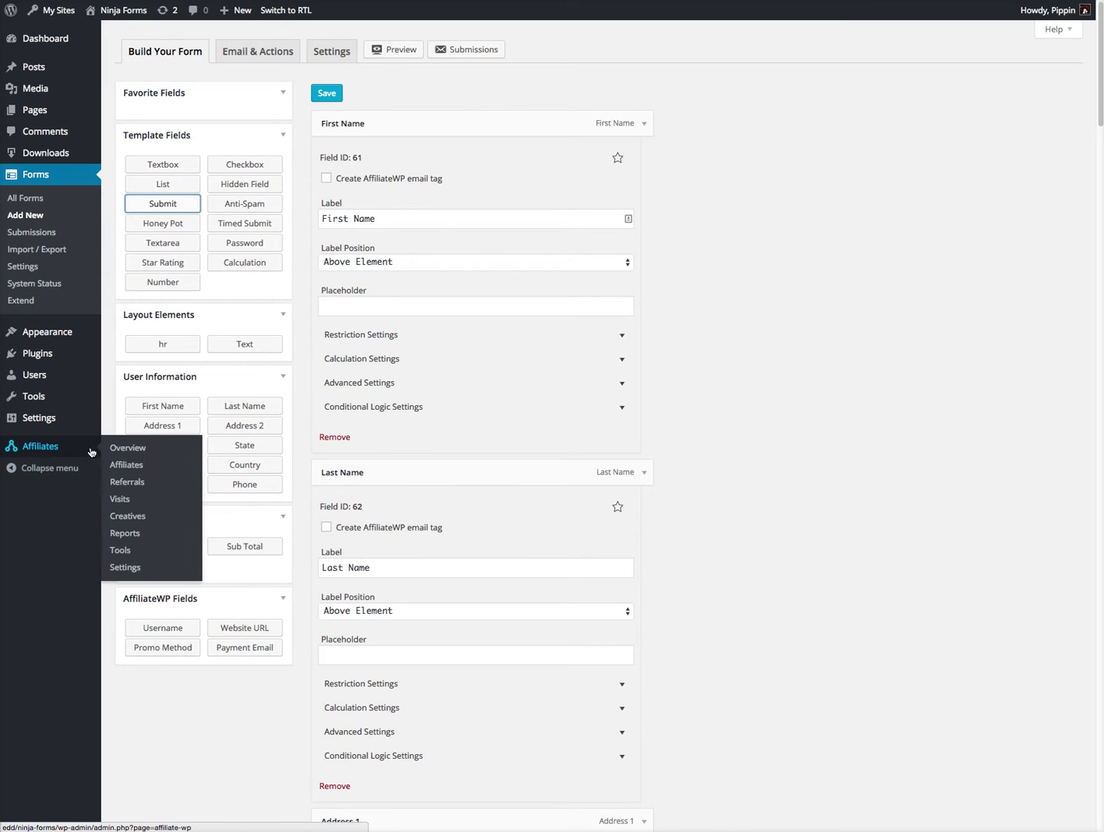
pyautogui.click(126, 568)
# Collapse the settings of all eleven fields, from First Name through Submit.
pyautogui.click(645, 126)
pyautogui.click(645, 156)
pyautogui.click(646, 190)
pyautogui.click(647, 221)
pyautogui.click(645, 254)
pyautogui.click(646, 285)
pyautogui.click(646, 317)
pyautogui.click(646, 350)
pyautogui.click(644, 381)
pyautogui.click(645, 412)
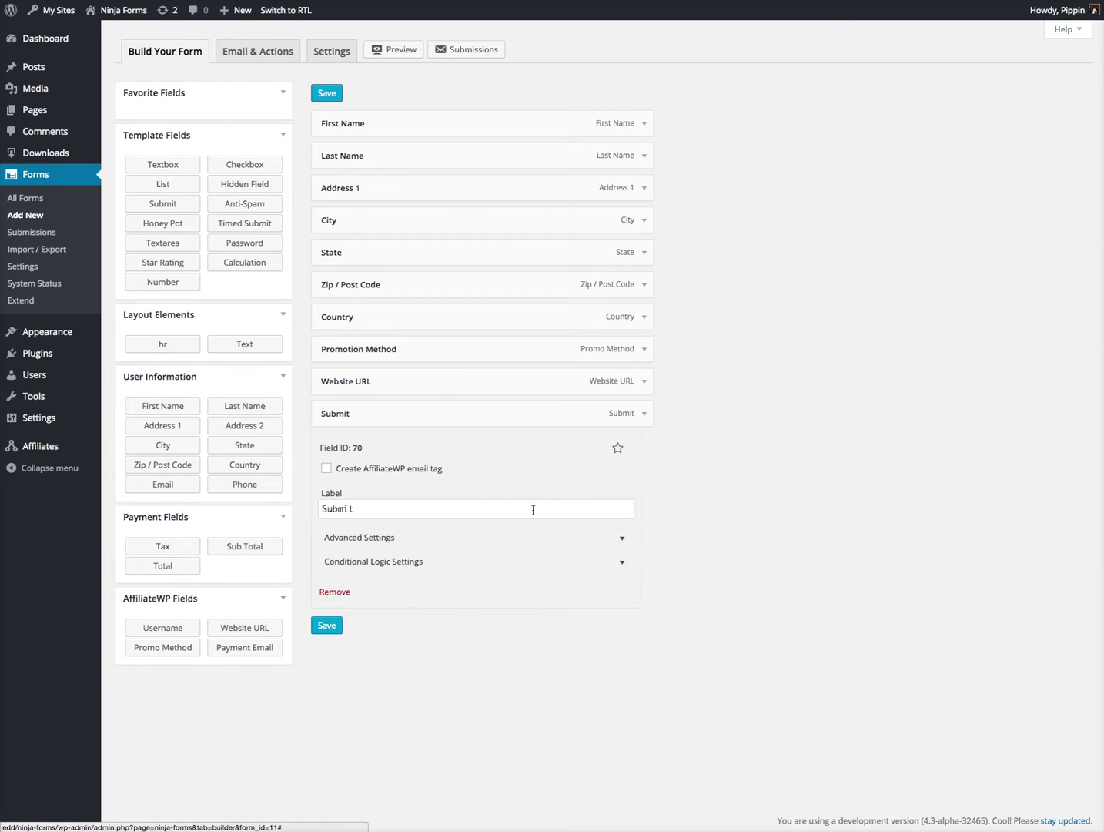
pyautogui.click(645, 413)
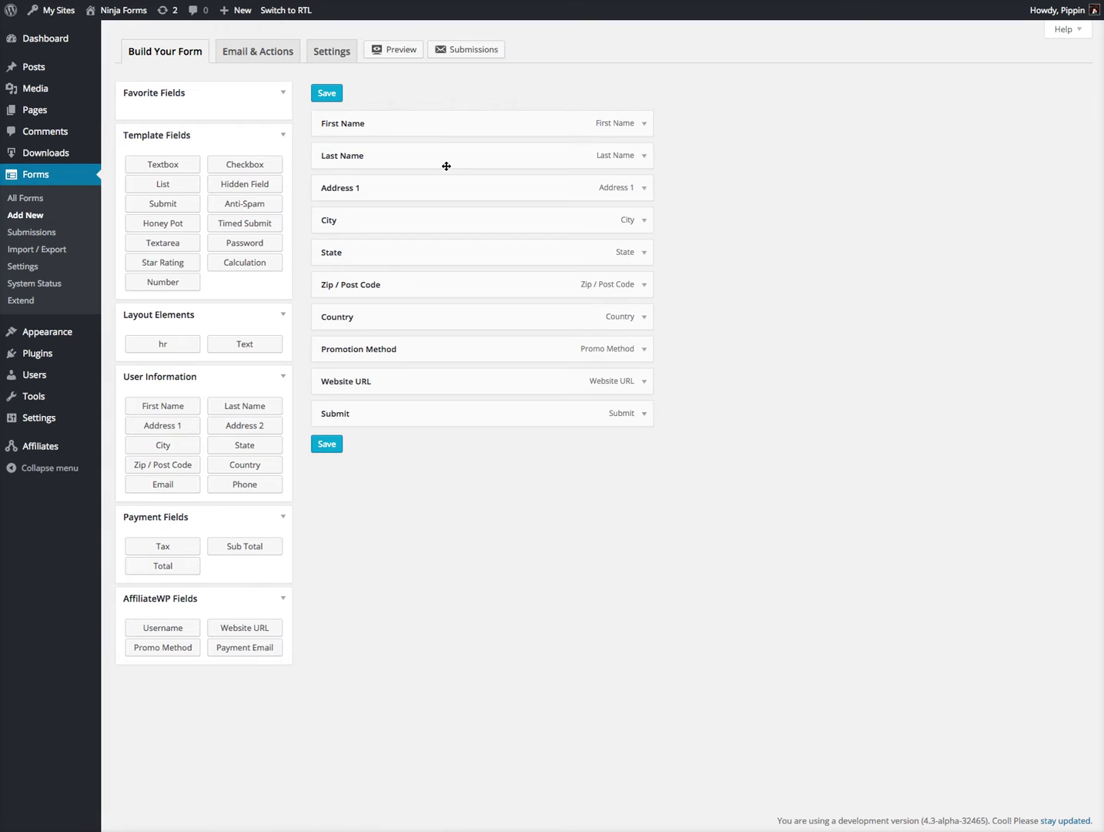
# Save the new form with the title 'Affiliate Registration'.
pyautogui.click(330, 446)
pyautogui.write('Affil')
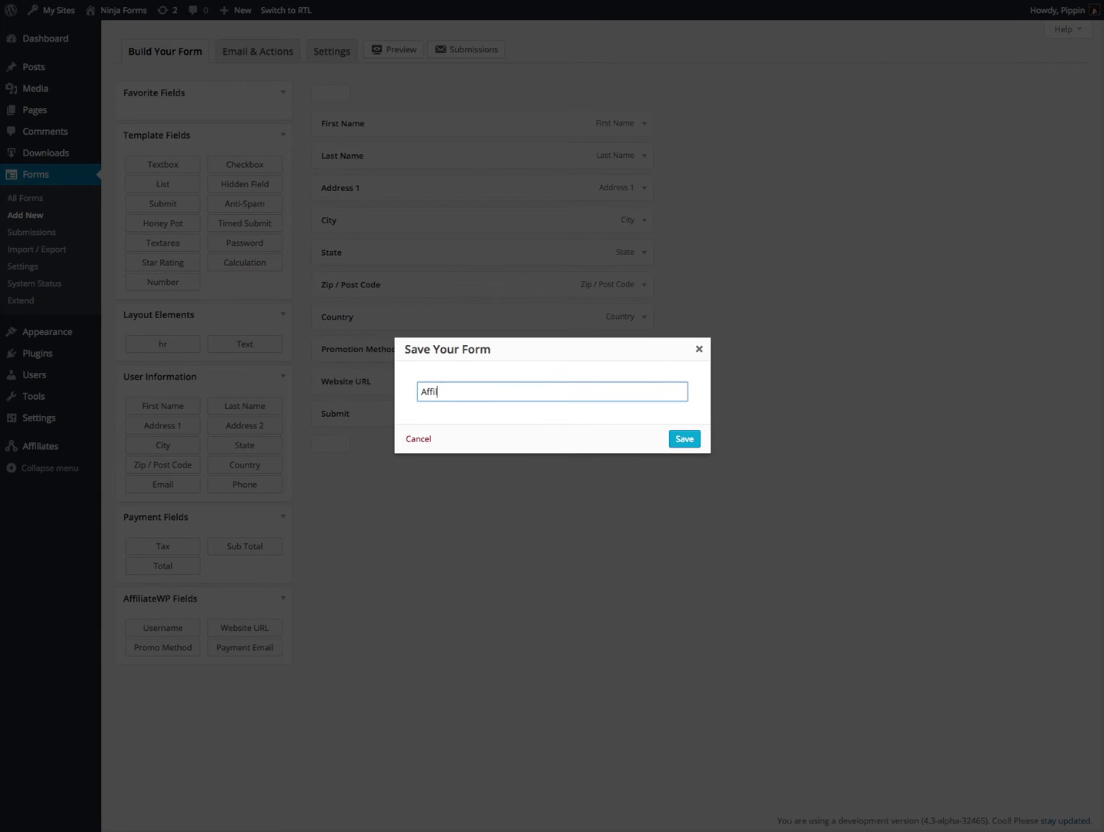
pyautogui.write('iate Registration')
pyautogui.press('Return')
# Enable 'Use this form for affiliate registration' in Display settings and save.
pyautogui.click(345, 74)
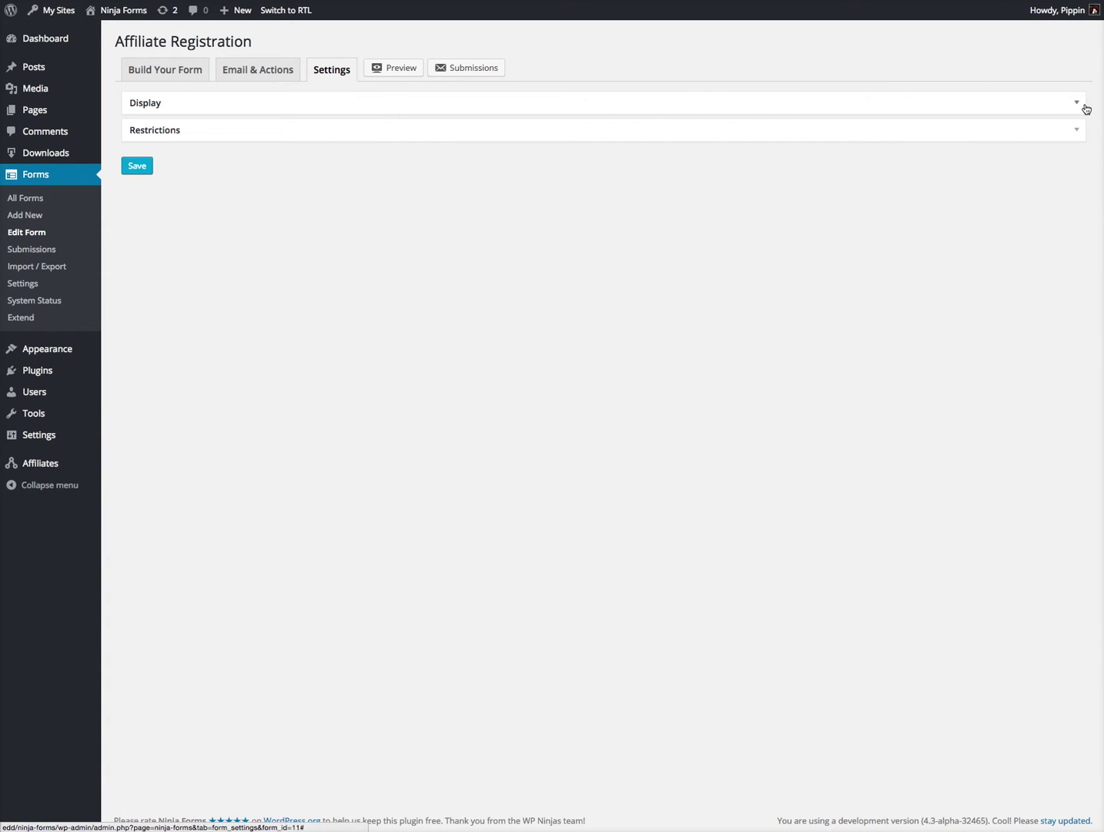
pyautogui.click(1078, 106)
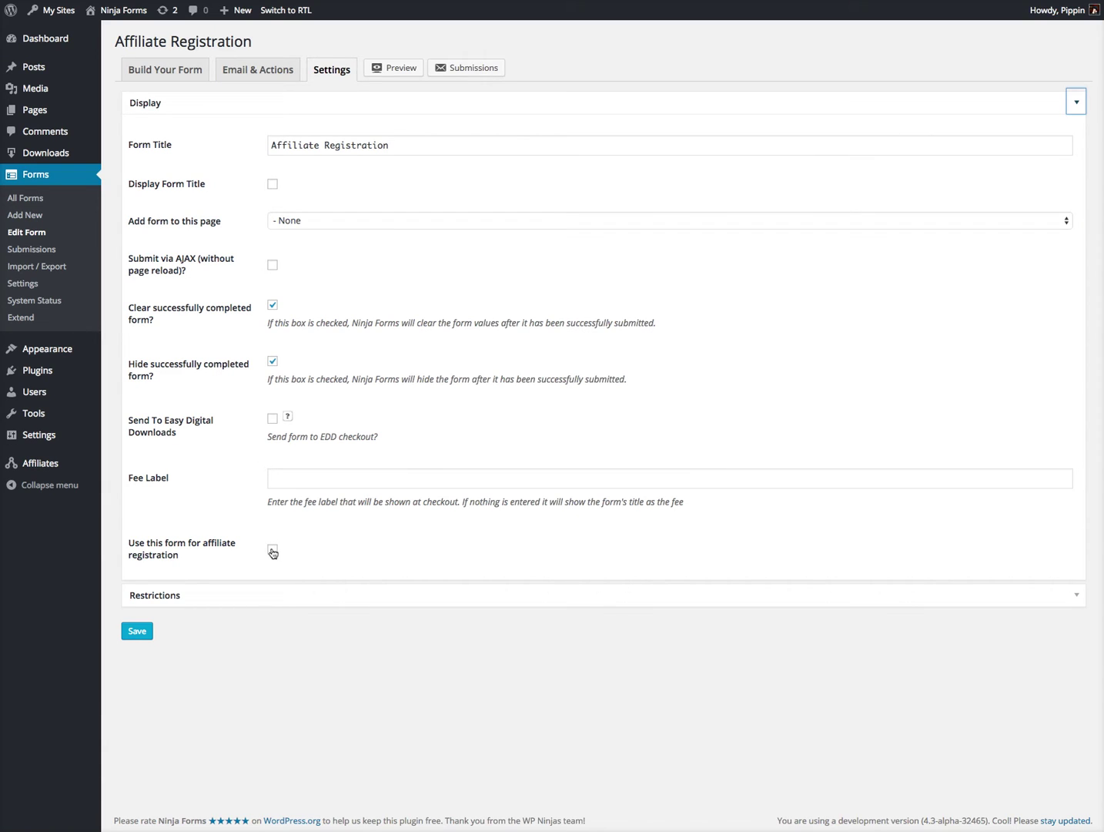
pyautogui.click(273, 550)
pyautogui.click(146, 639)
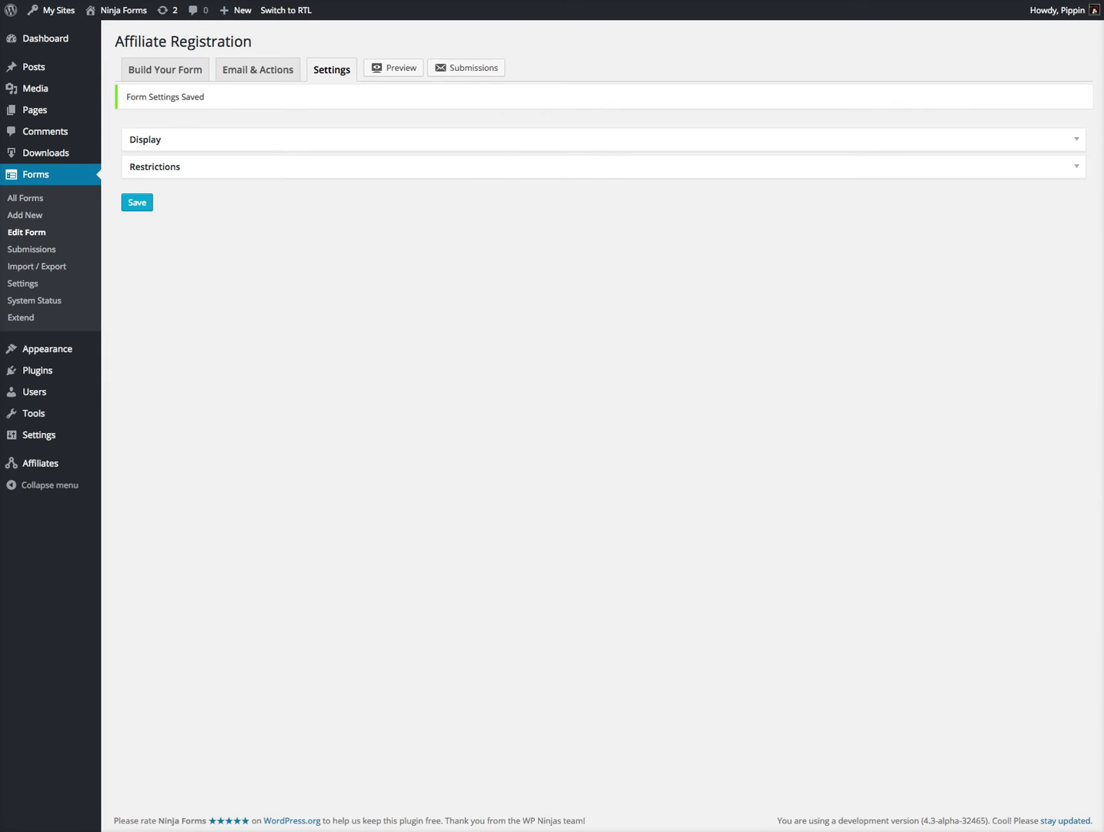
pyautogui.hotkey('ctrl', 'Tab')
# Reload the Affiliate Area and autofill the name and address fields from a saved entry.
pyautogui.click(381, 181)
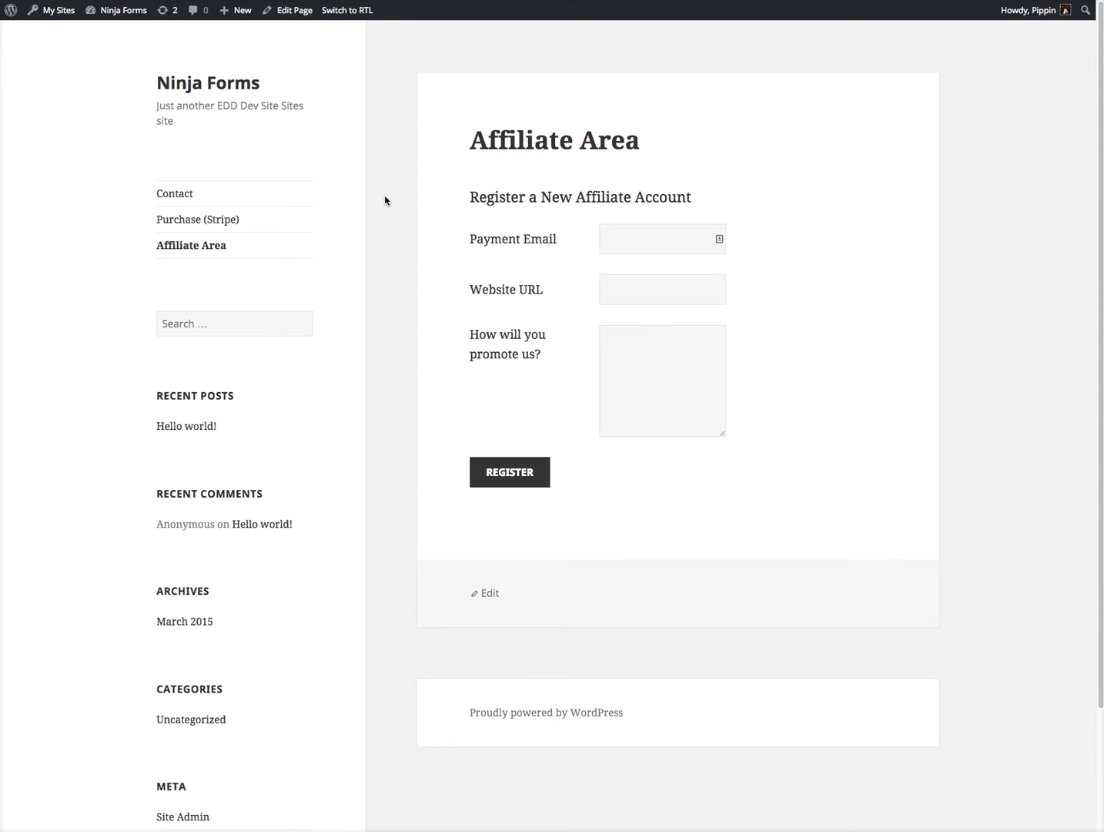
pyautogui.press('super+r')
pyautogui.scroll(-3, 707, 360)
pyautogui.scroll(3, 704, 362)
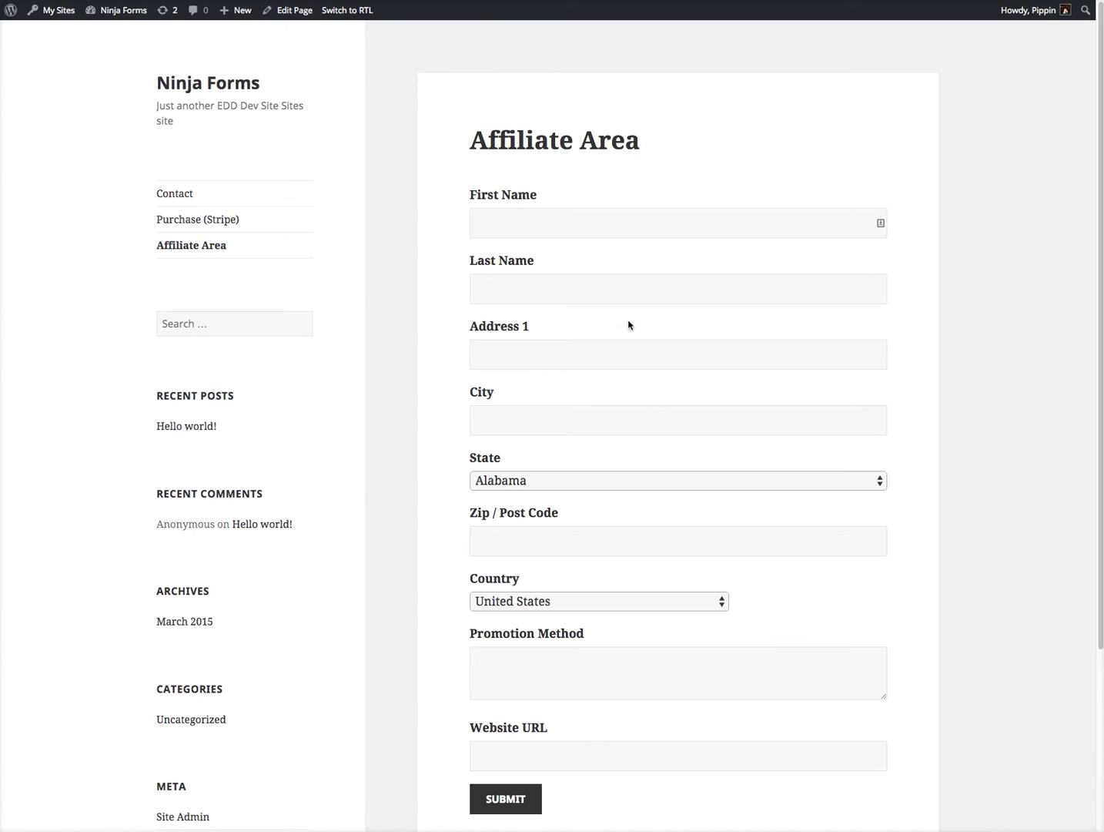
pyautogui.click(542, 237)
pyautogui.write('Pippin')
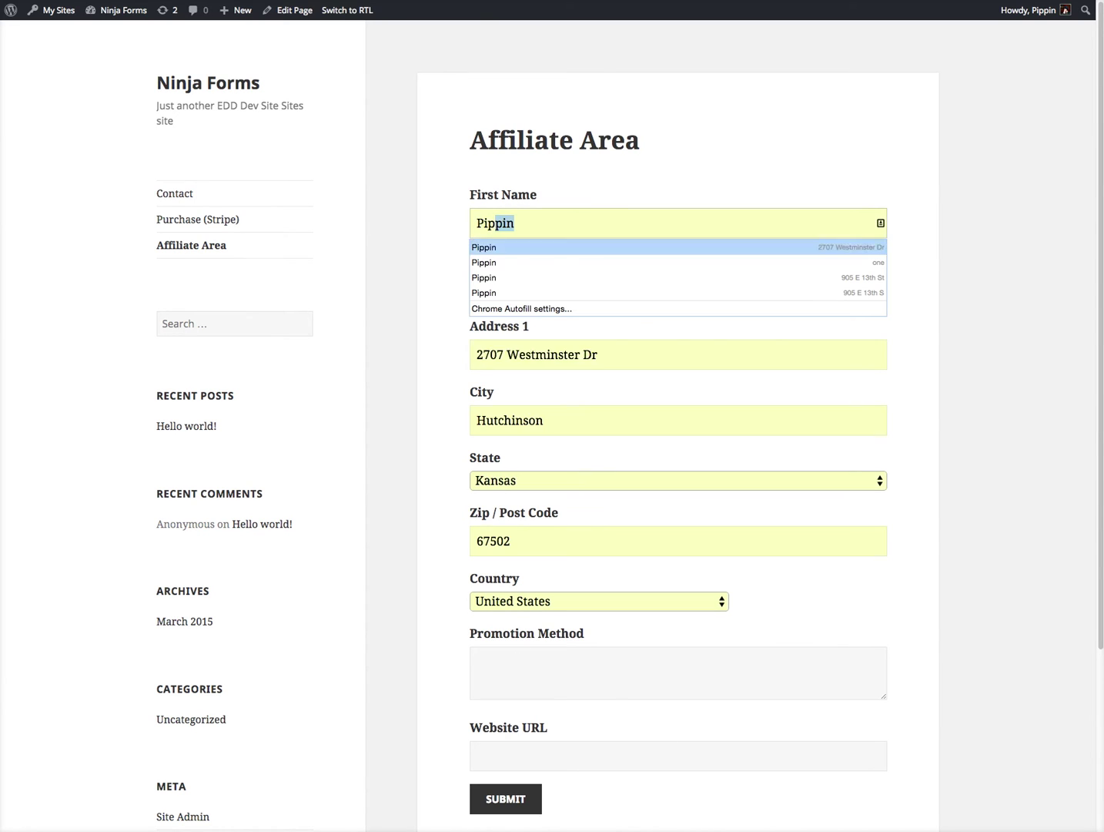
pyautogui.click(543, 255)
pyautogui.press('Tab')
pyautogui.click(539, 651)
pyautogui.write('Through my website and social media')
pyautogui.press('Tab')
pyautogui.write('http://pippinsplugins.com')
pyautogui.press('Return')
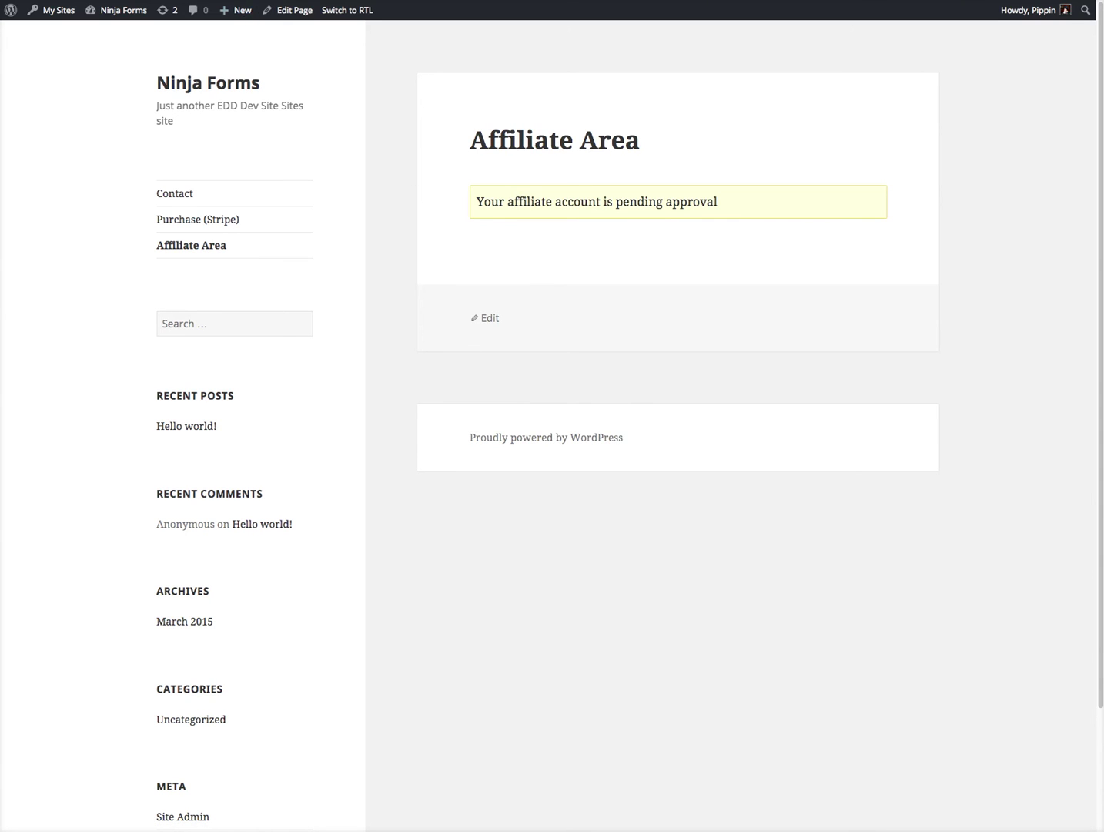
# Open the Affiliates list and review the pending affiliate's submitted details.
pyautogui.hotkey('ctrl', 'Tab')
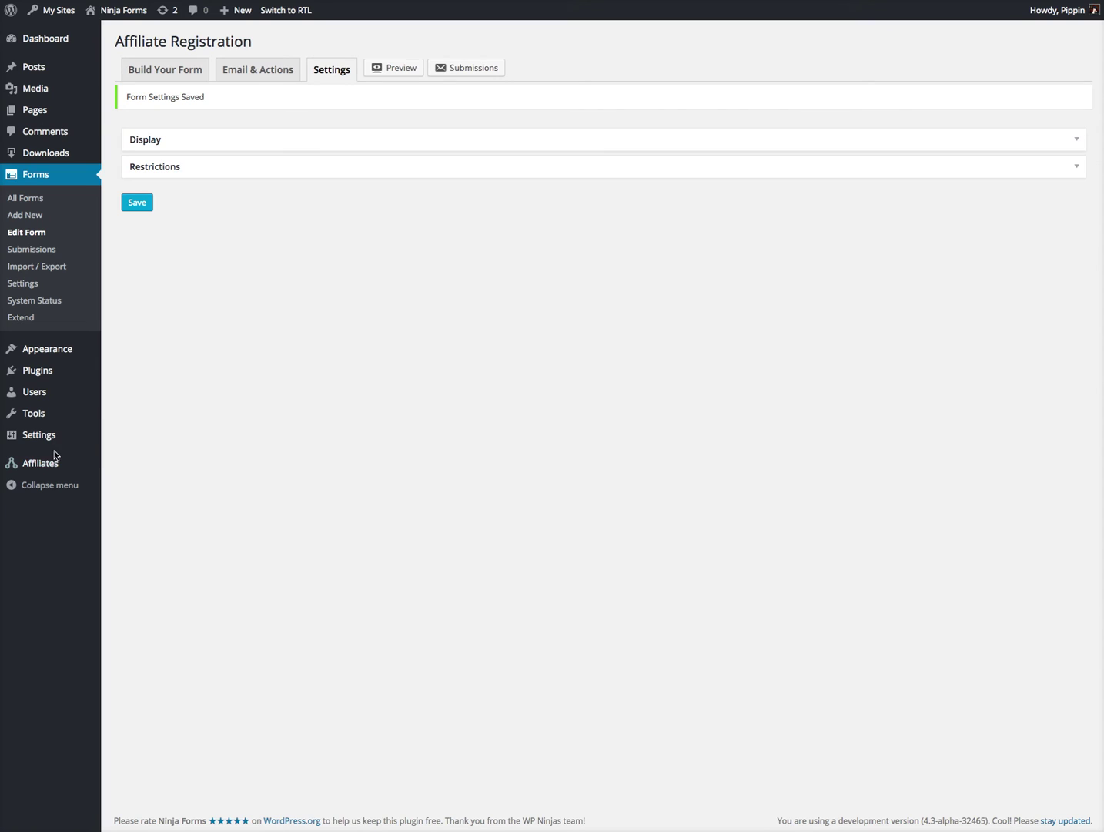
pyautogui.moveTo(58, 463)
pyautogui.click(148, 485)
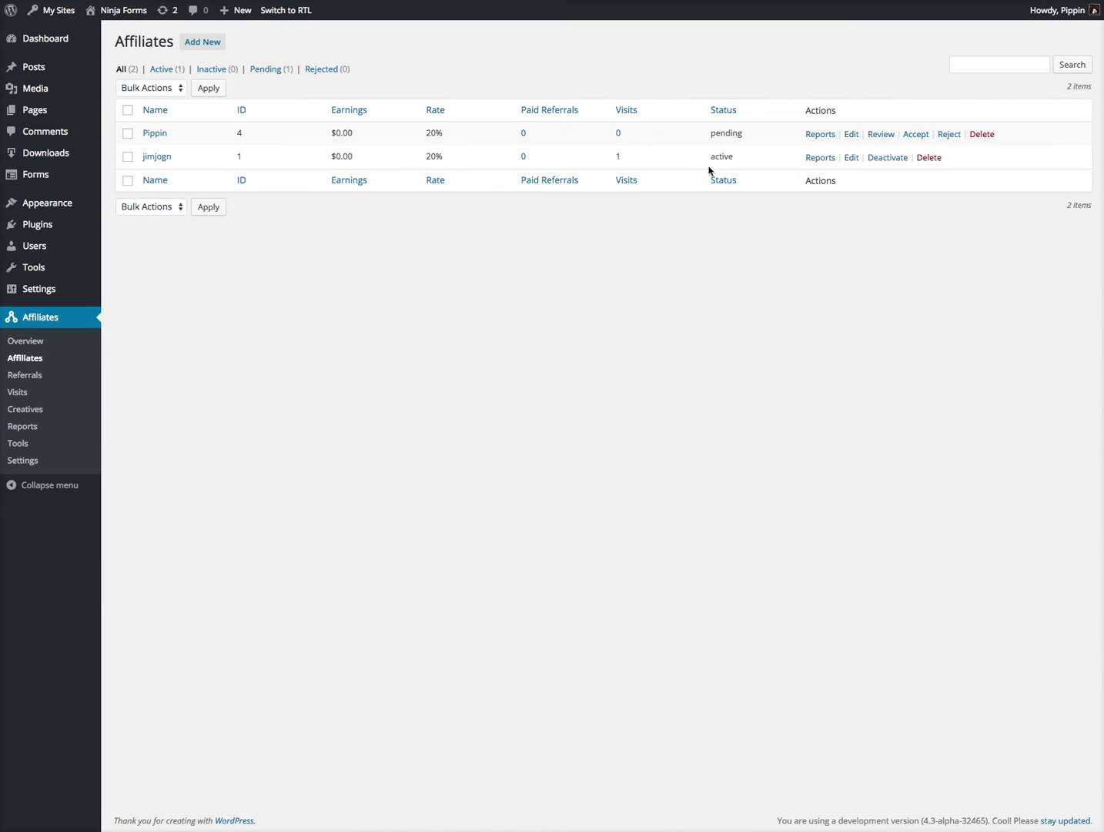
pyautogui.click(881, 134)
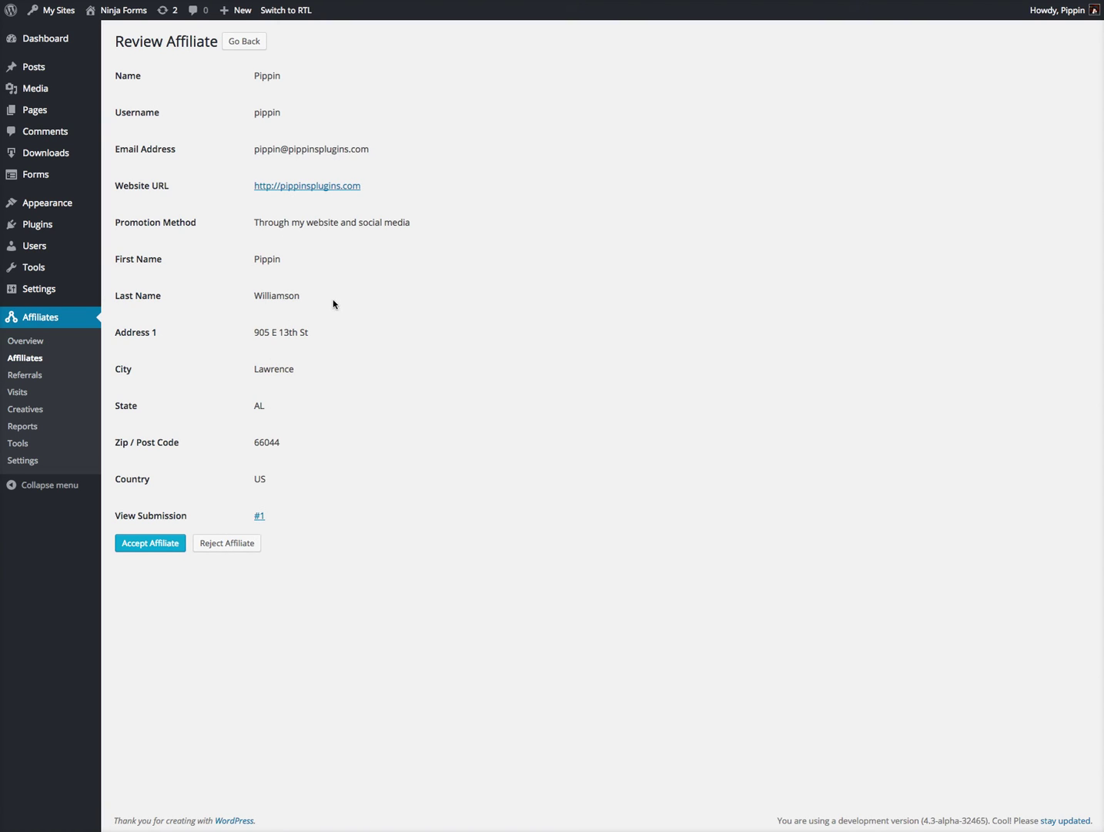
pyautogui.click(333, 326)
# Check the affiliate's original form submission #1, then accept the affiliate.
pyautogui.click(259, 518)
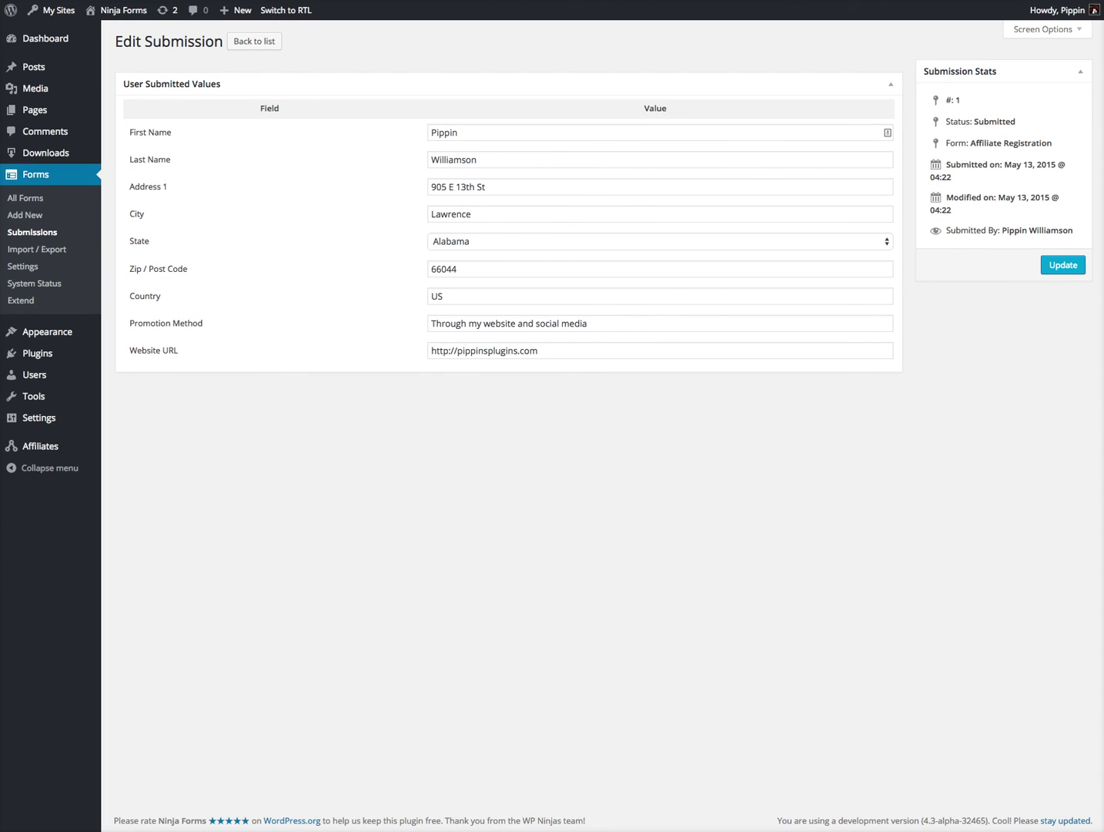
pyautogui.hotkey('alt', 'Left')
pyautogui.click(460, 553)
pyautogui.click(151, 543)
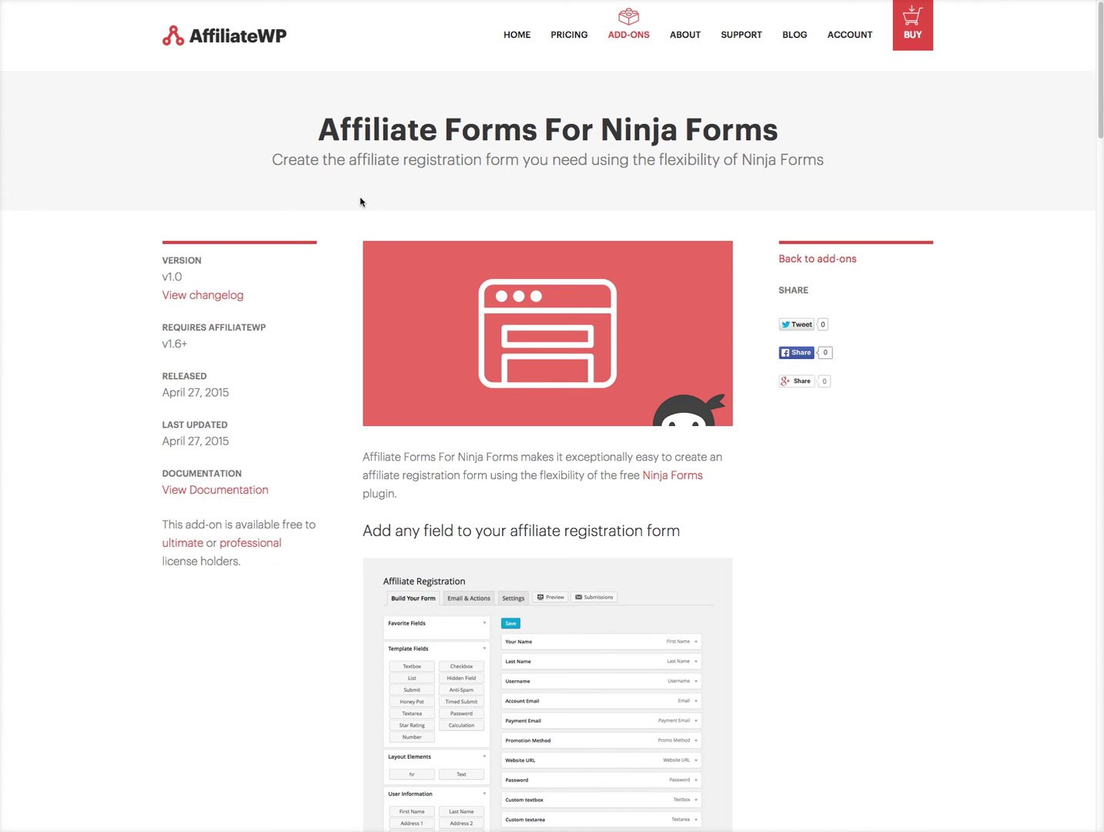
# Open the Affiliate Forms For Ninja Forms add-on page (v1.0, requires AffiliateWP v1.6+).
pyautogui.click(405, 155)
pyautogui.click(348, 162)
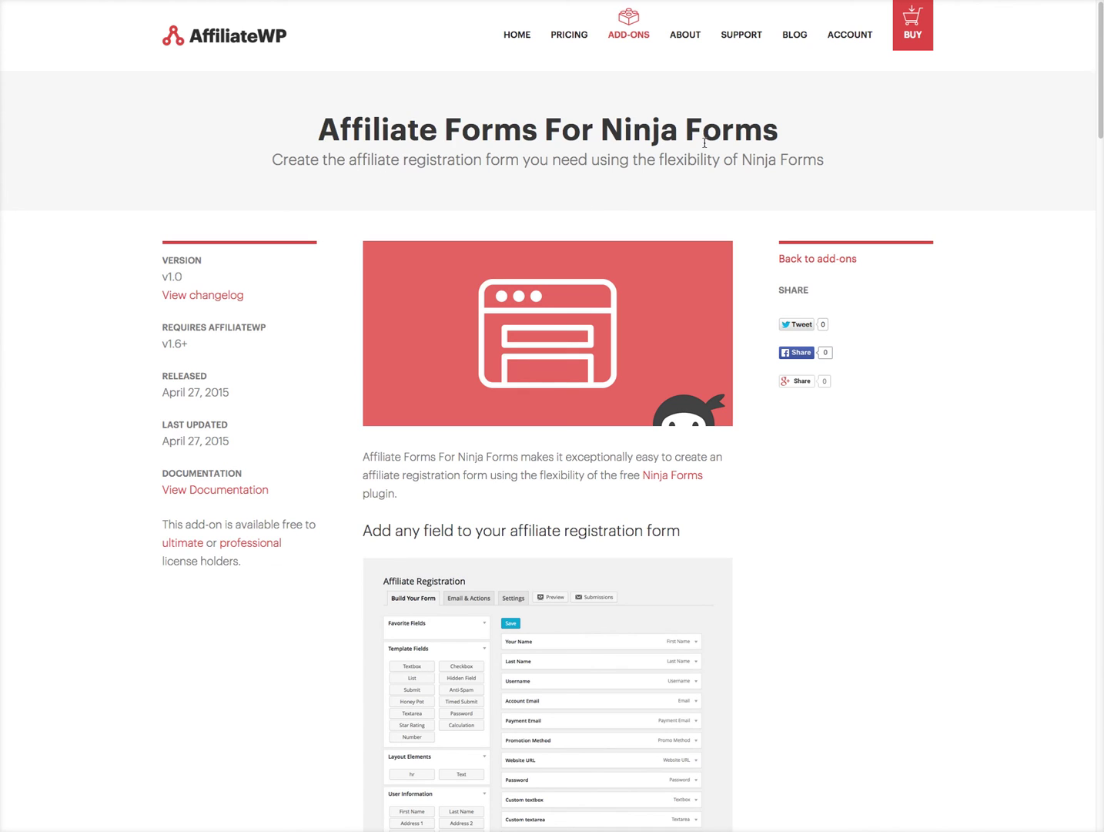